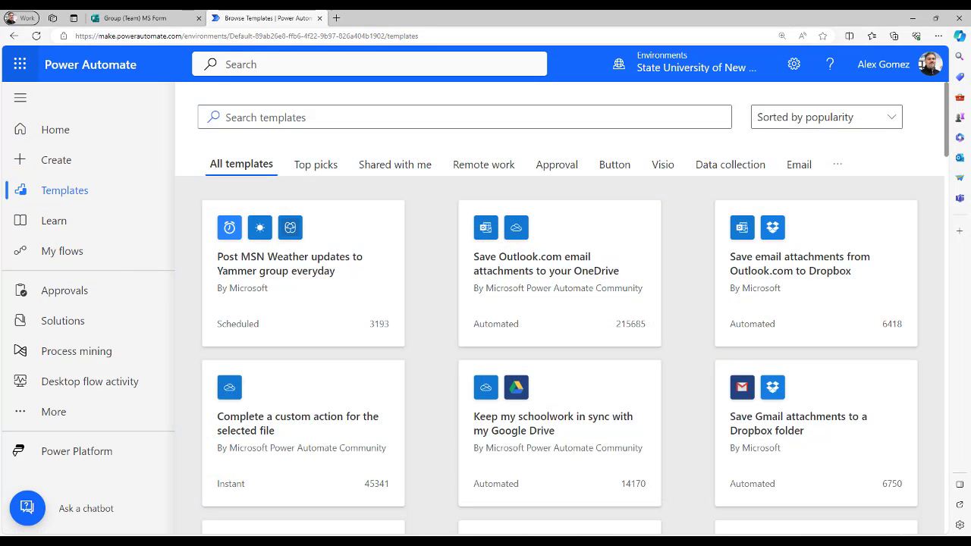
Find the template "Add a SharePoint item and post message to Team on Microsoft Form submission" and create a flow from it
click(465, 118)
text(Add a SharePoint item and post message to Team on Microsoft Form submission)
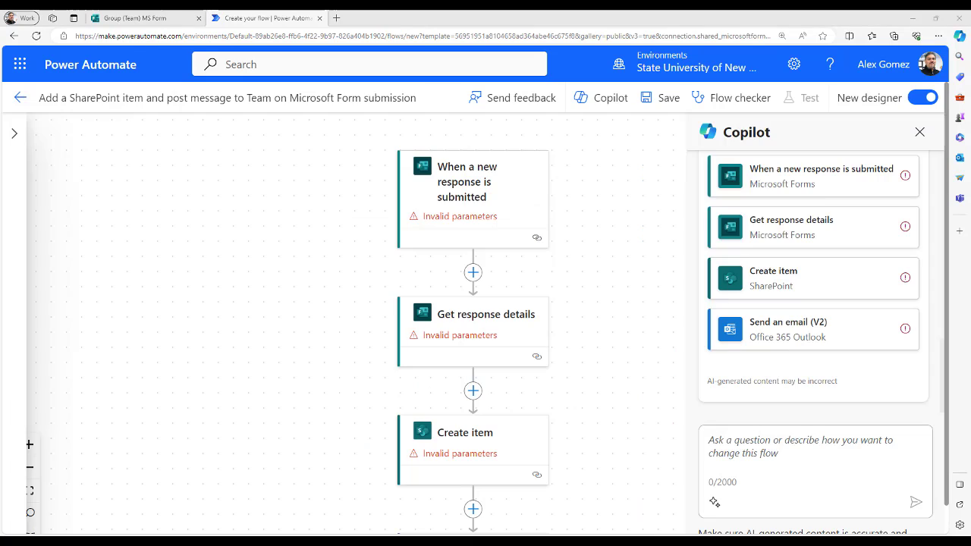
Copy the form ID from the Word document and enter it as a custom Form Id in the "When a new response is submitted" trigger
click(473, 183)
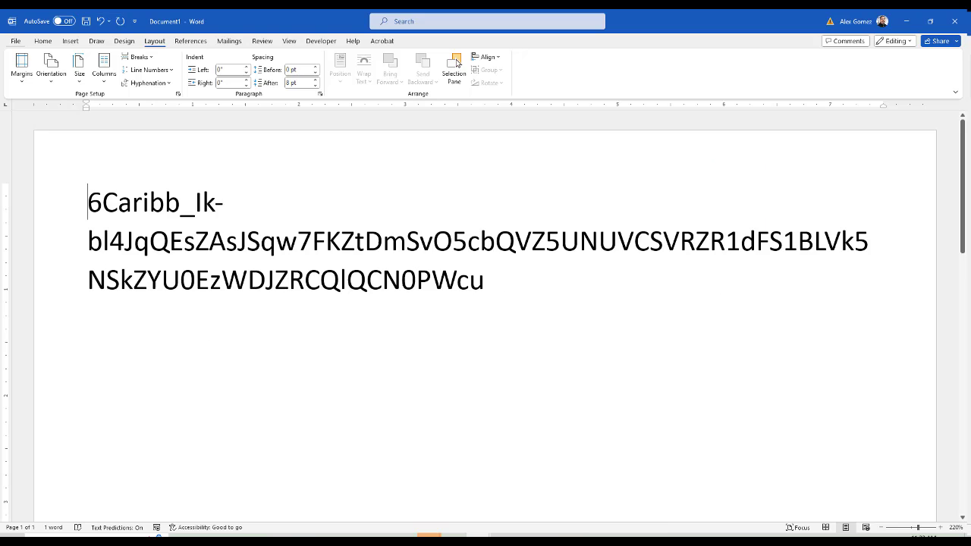
key(ctrl+a)
key(ctrl+c)
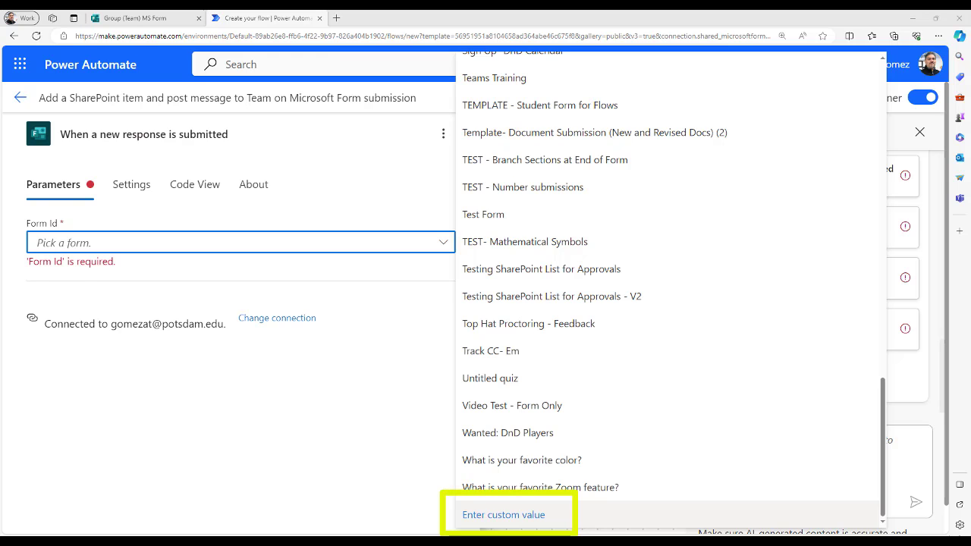
click(504, 515)
key(ctrl+v)
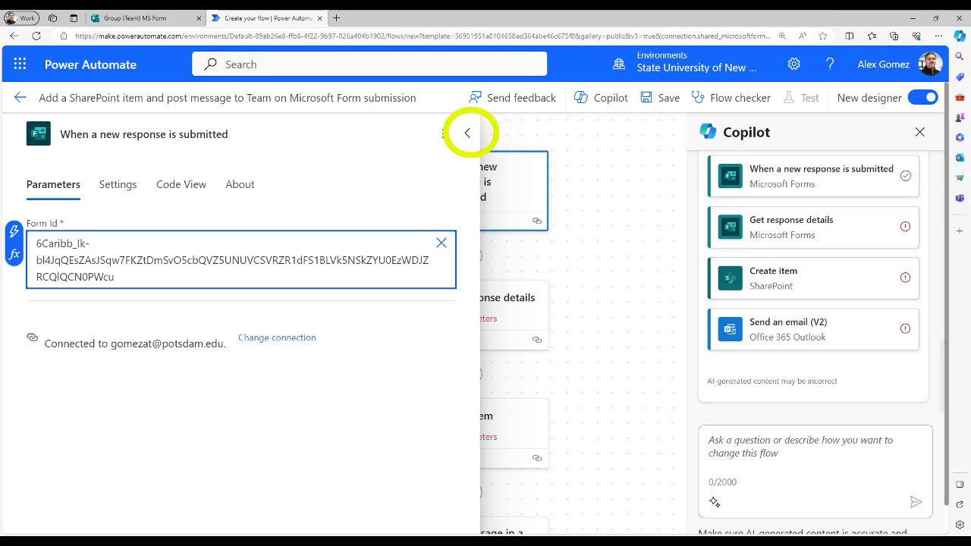
click(468, 133)
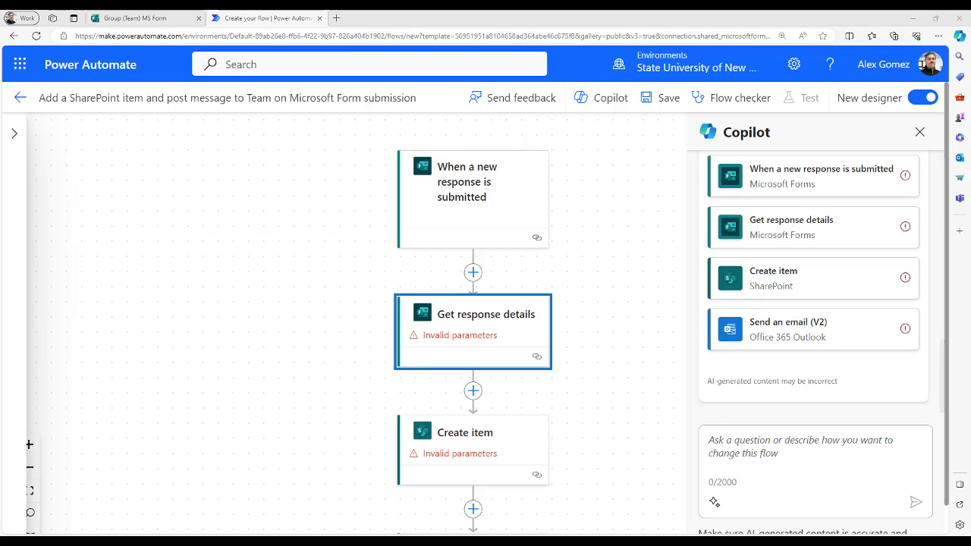
Fill in the Form Id of the Get response details action
key(Return)
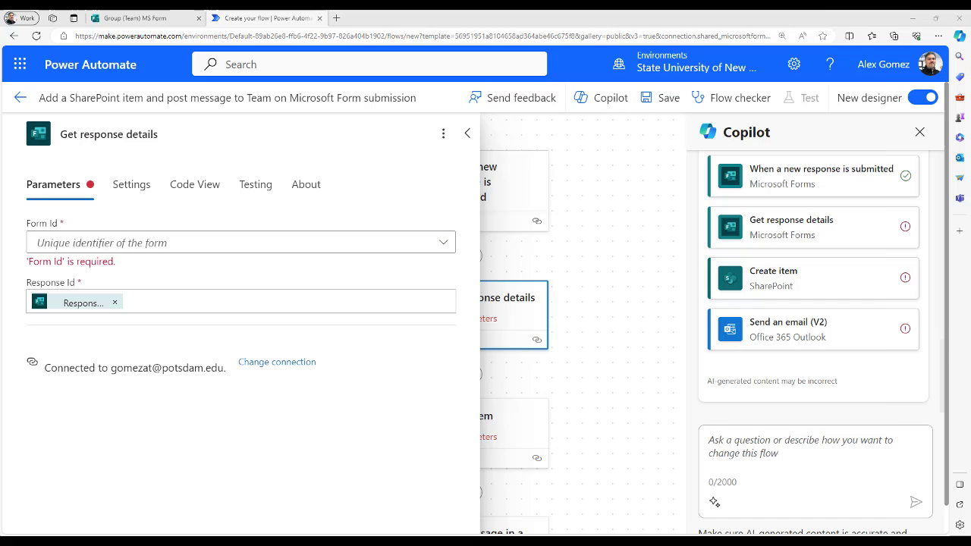
click(444, 243)
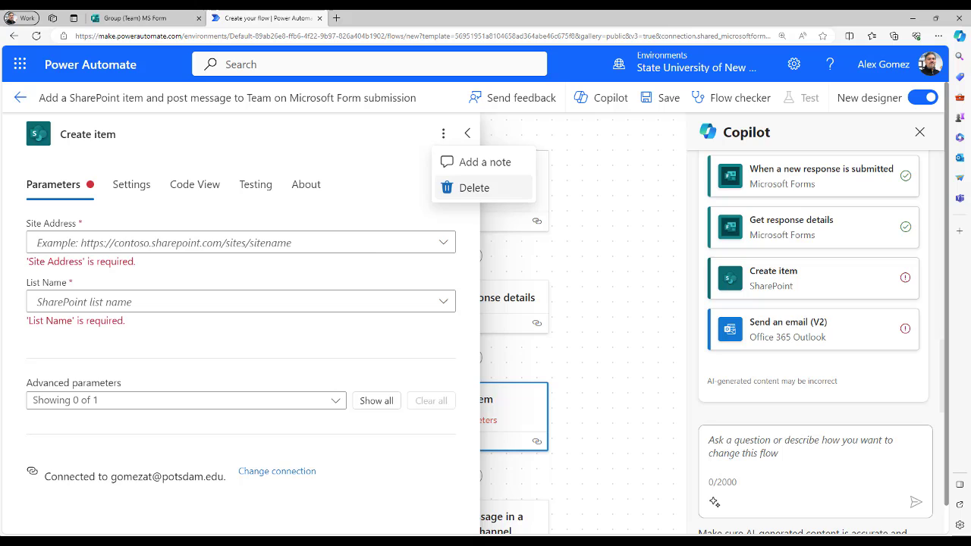
Delete the SharePoint Create item action from the flow
click(475, 188)
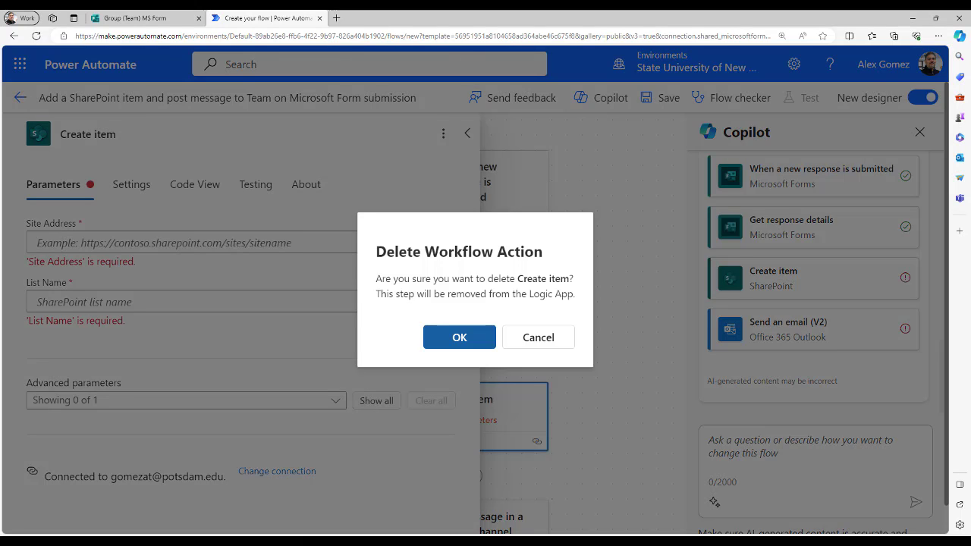
click(460, 338)
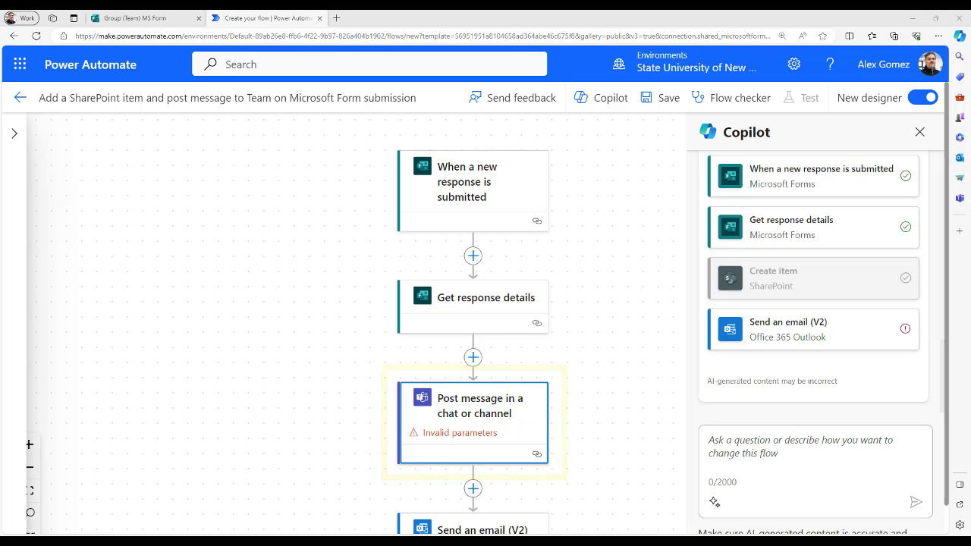
Set the Teams message to post in the General channel of the team named after its two members, and remove the message's response token
click(480, 406)
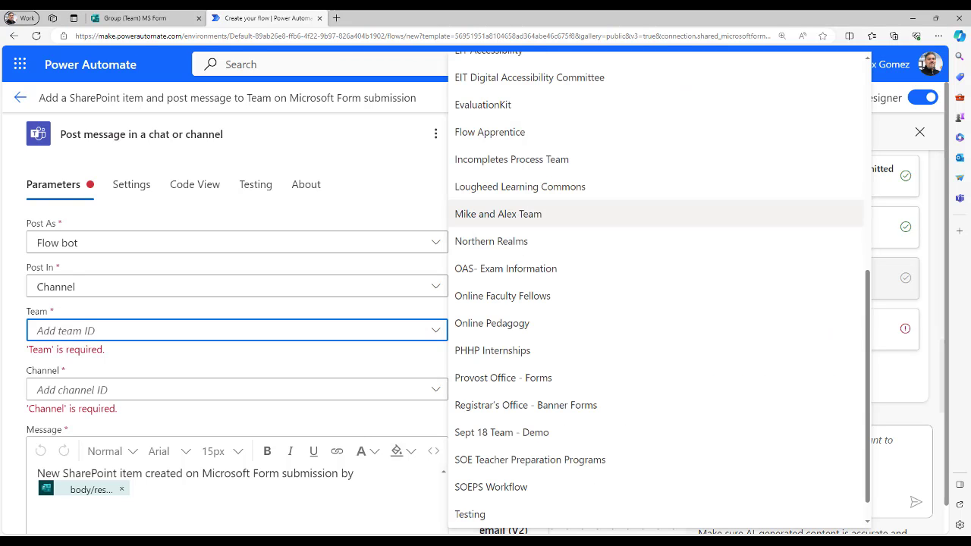
click(498, 214)
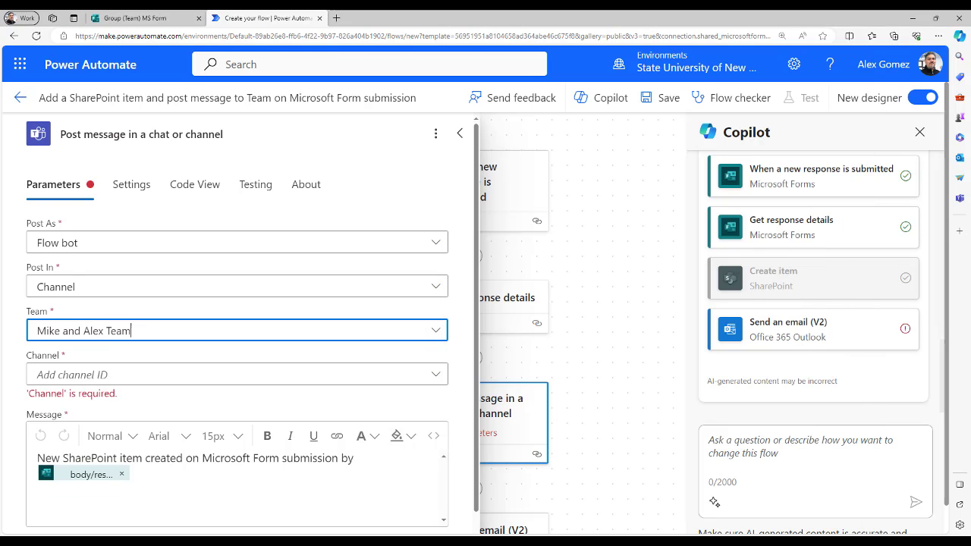
click(435, 375)
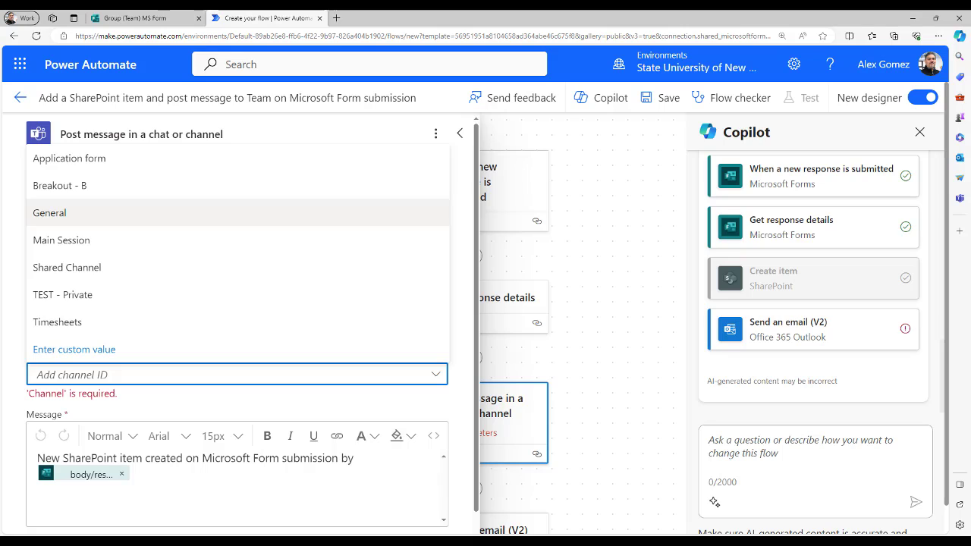
click(50, 213)
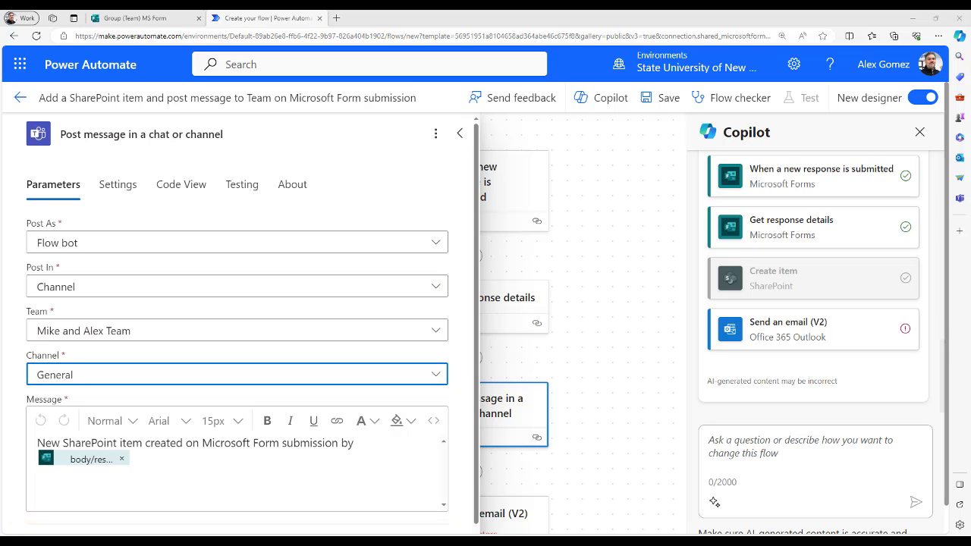
click(122, 460)
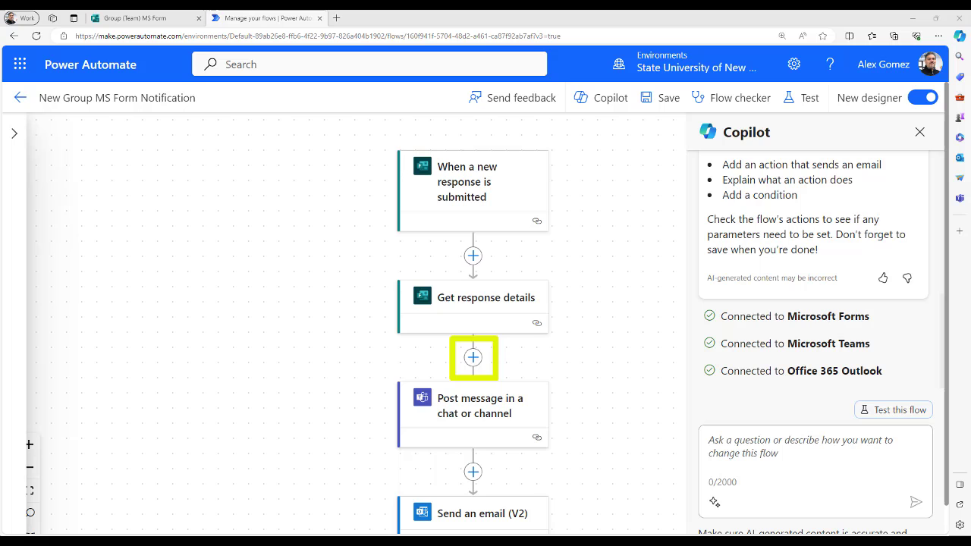
click(473, 358)
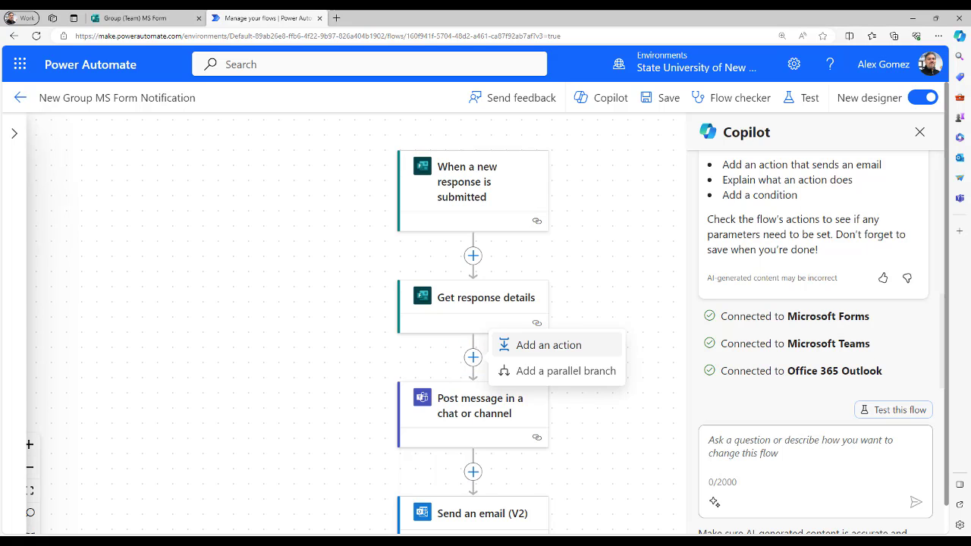
click(549, 345)
text(mention)
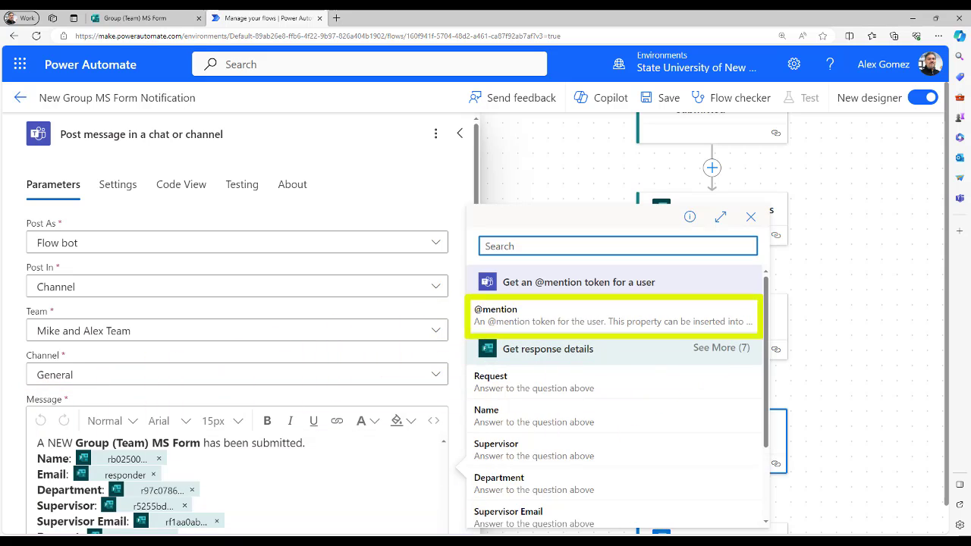
click(495, 315)
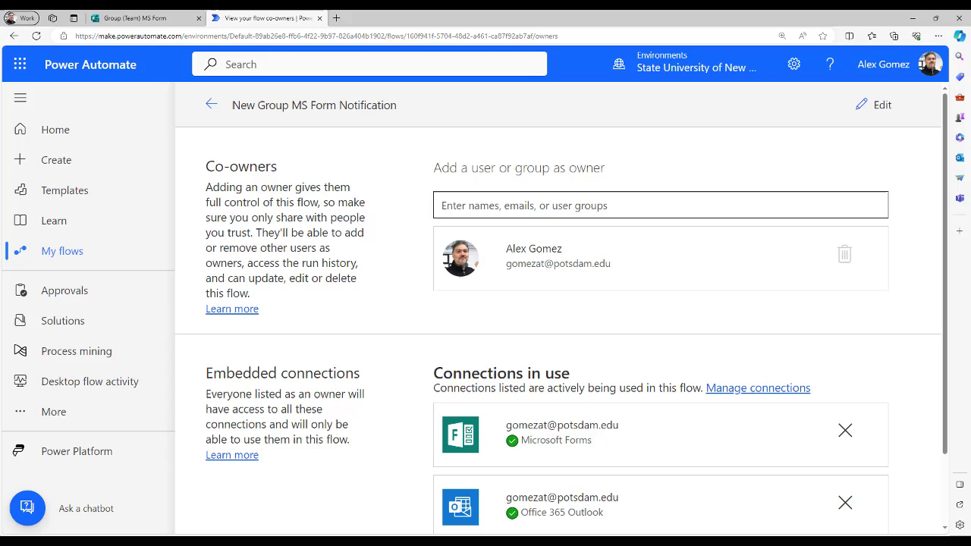
Add a colleague as co-owner of the New Group MS Form Notification flow by entering the person's name
text(mike)
key(Return)
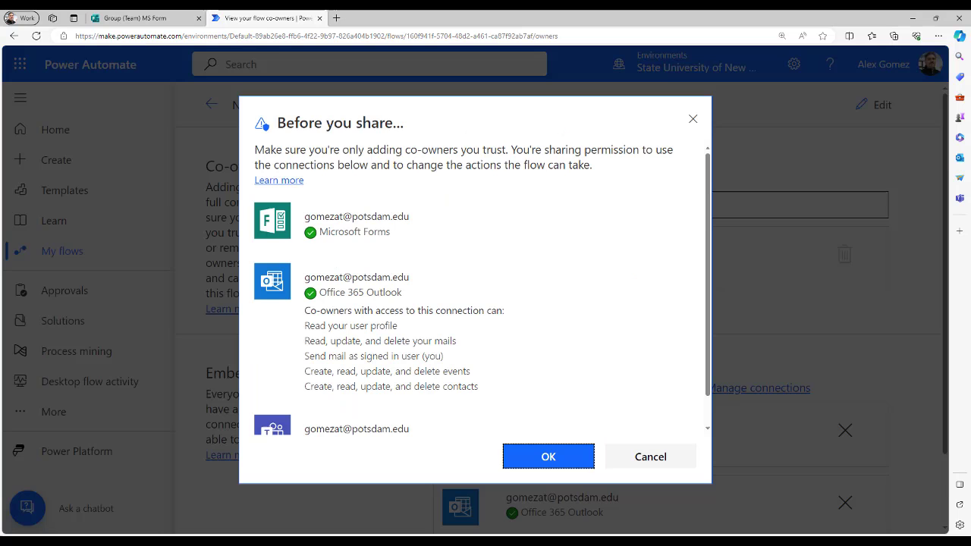